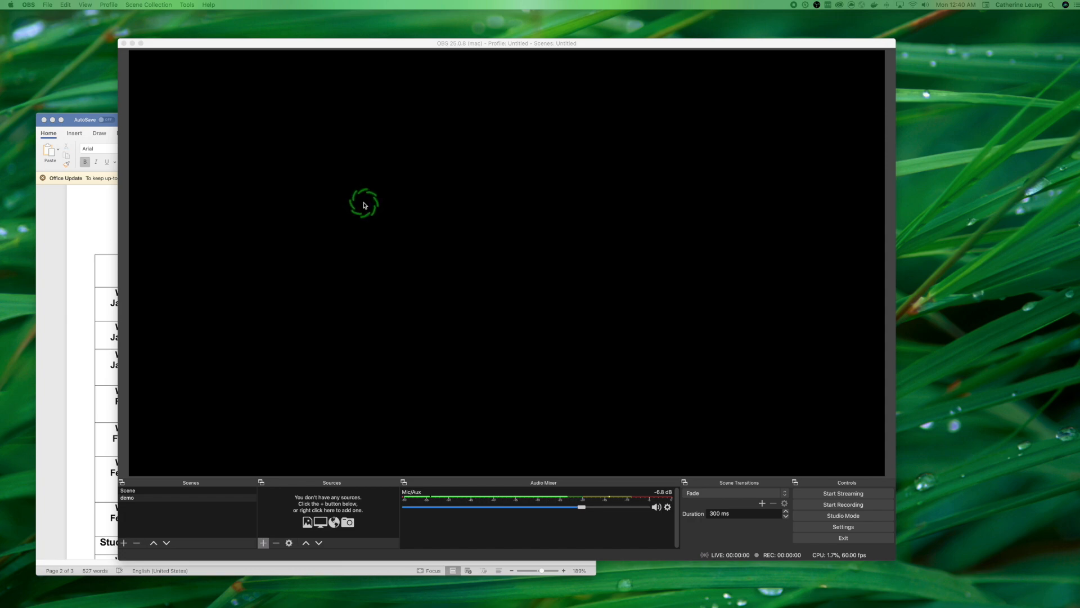
# Step: Compare the existing Scene with the empty demo scene, ending on demo, and view which source types can be added
pyautogui.click(153, 498)
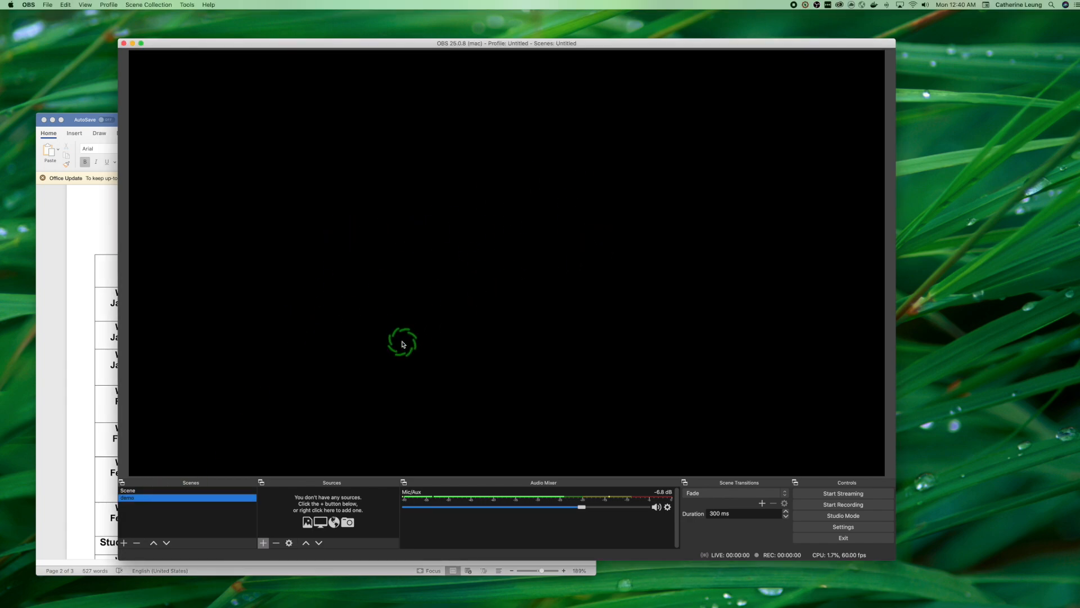
pyautogui.click(135, 492)
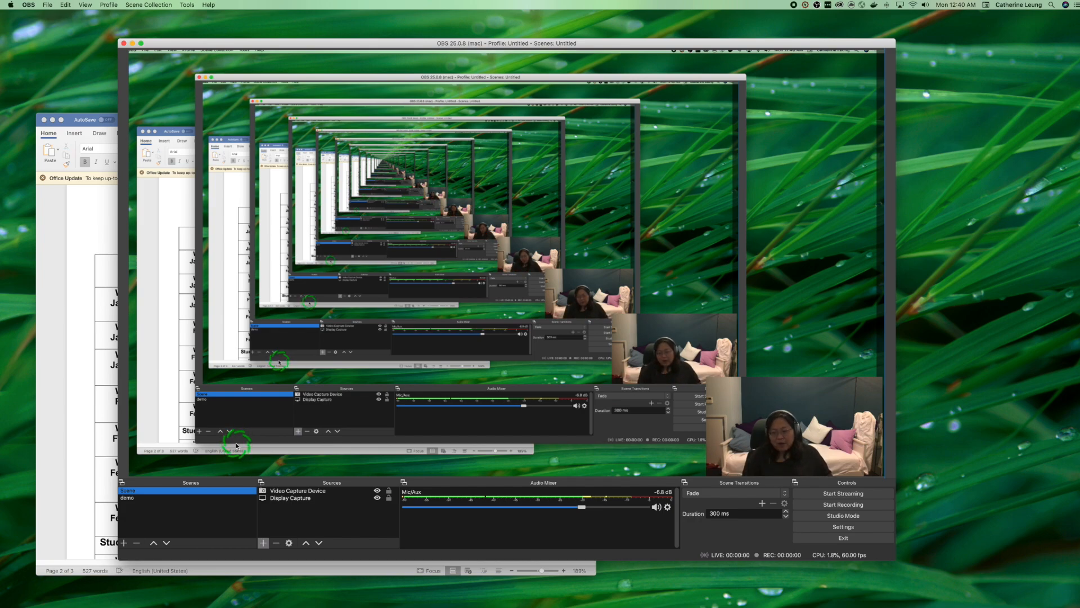
pyautogui.click(132, 498)
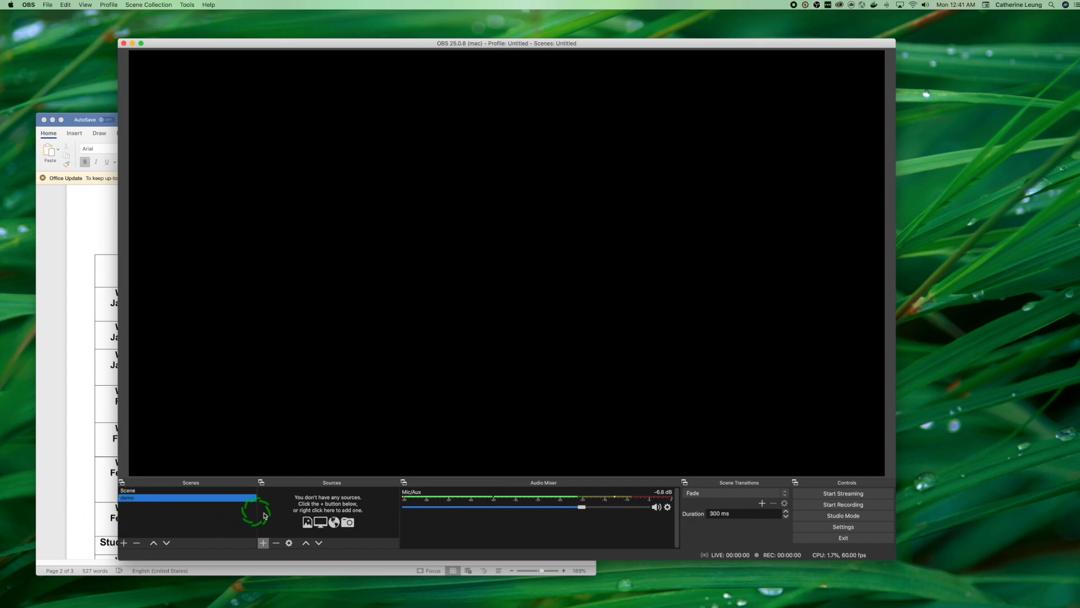
pyautogui.click(263, 543)
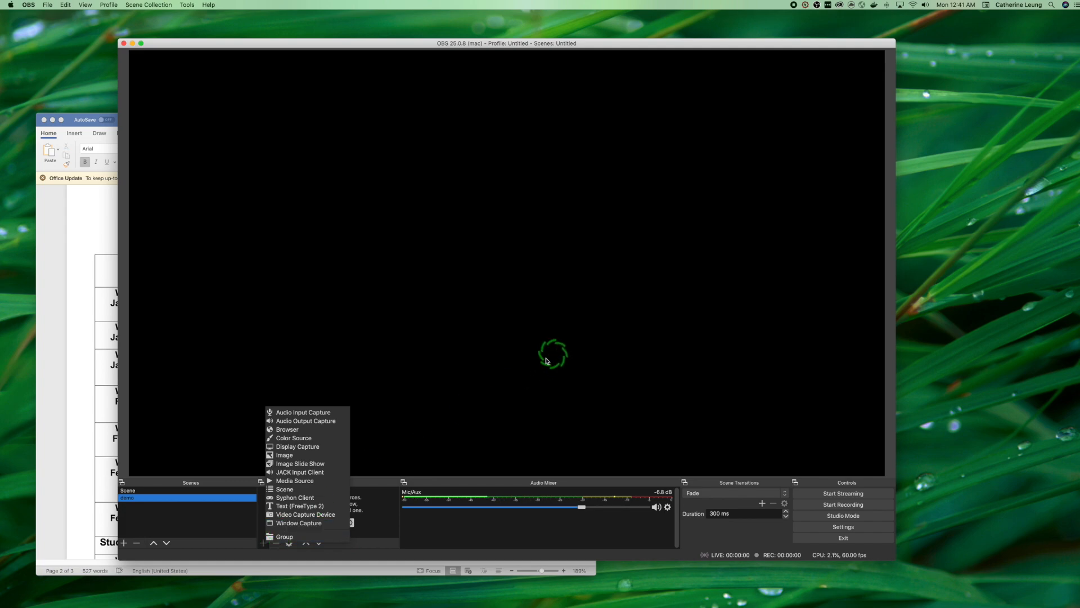
pyautogui.click(355, 367)
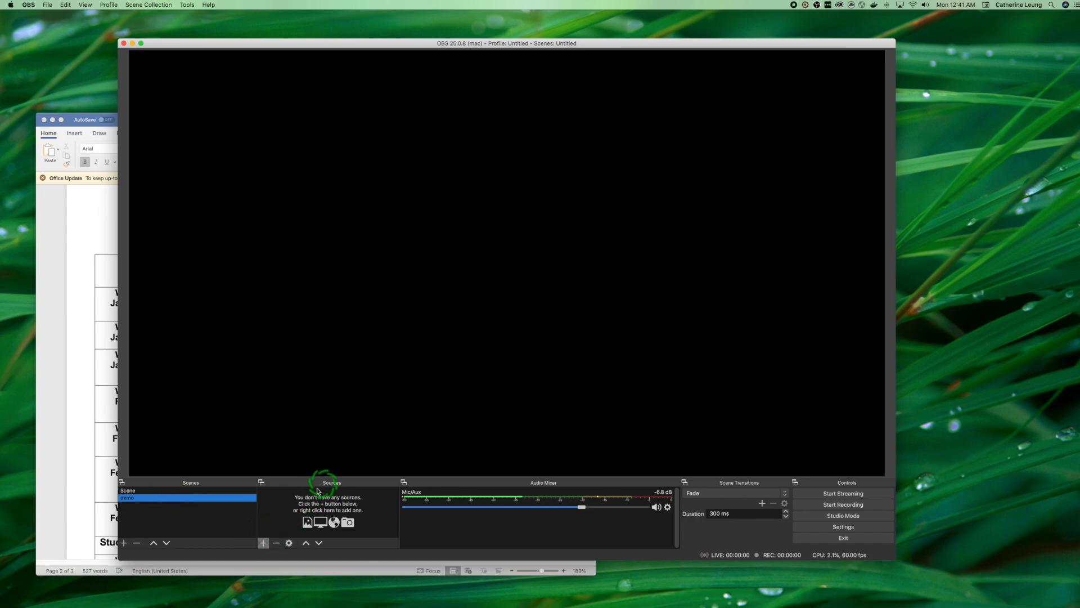
# Step: Add a new Video Capture Device source to the demo scene, using the FaceTime HD Camera (Built-in)
pyautogui.click(260, 545)
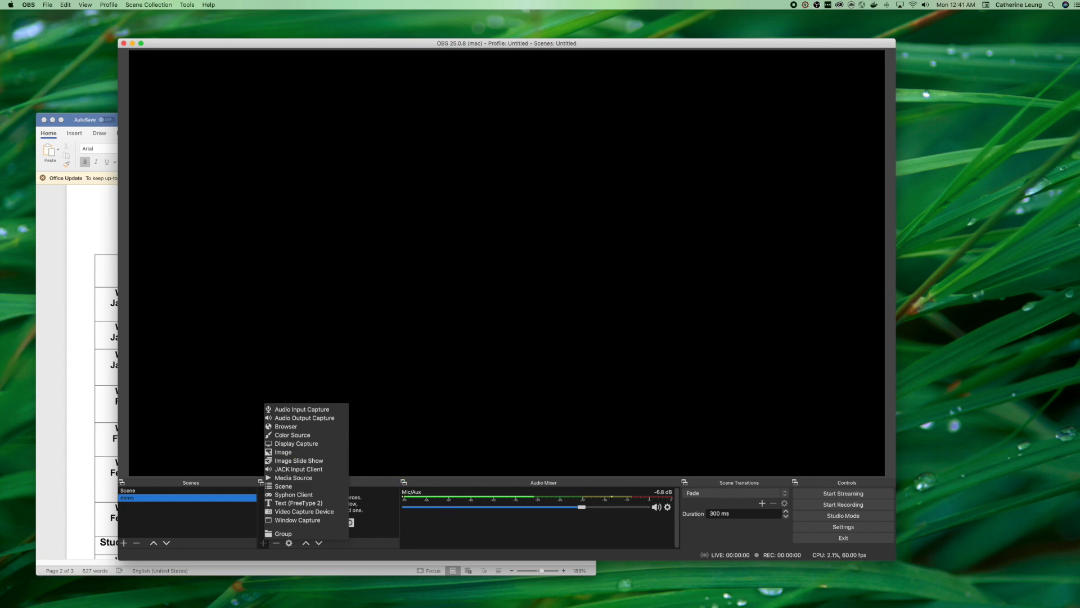
pyautogui.click(318, 513)
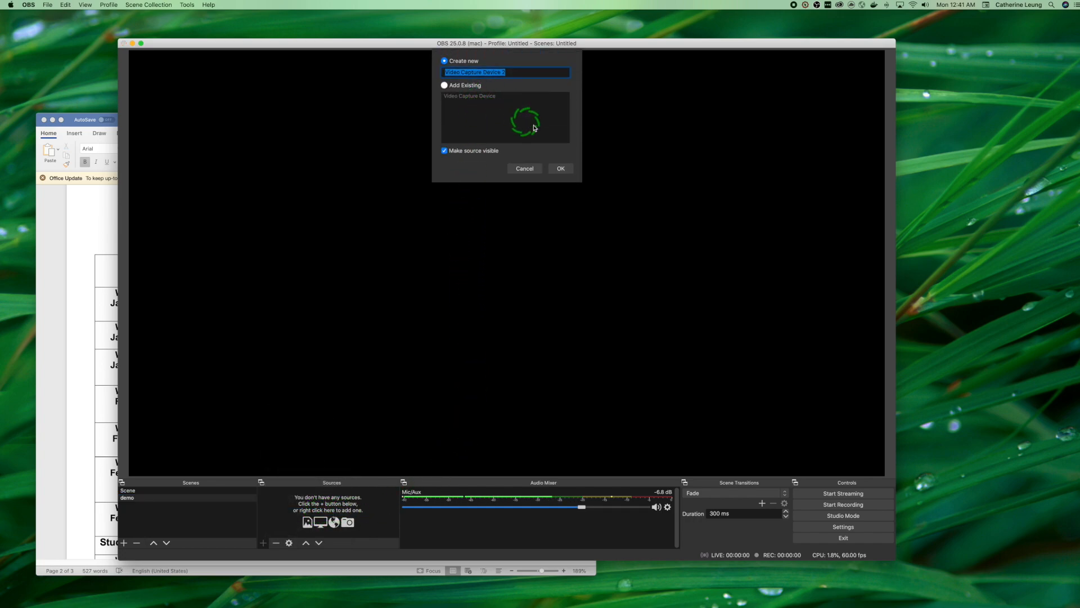
pyautogui.click(561, 169)
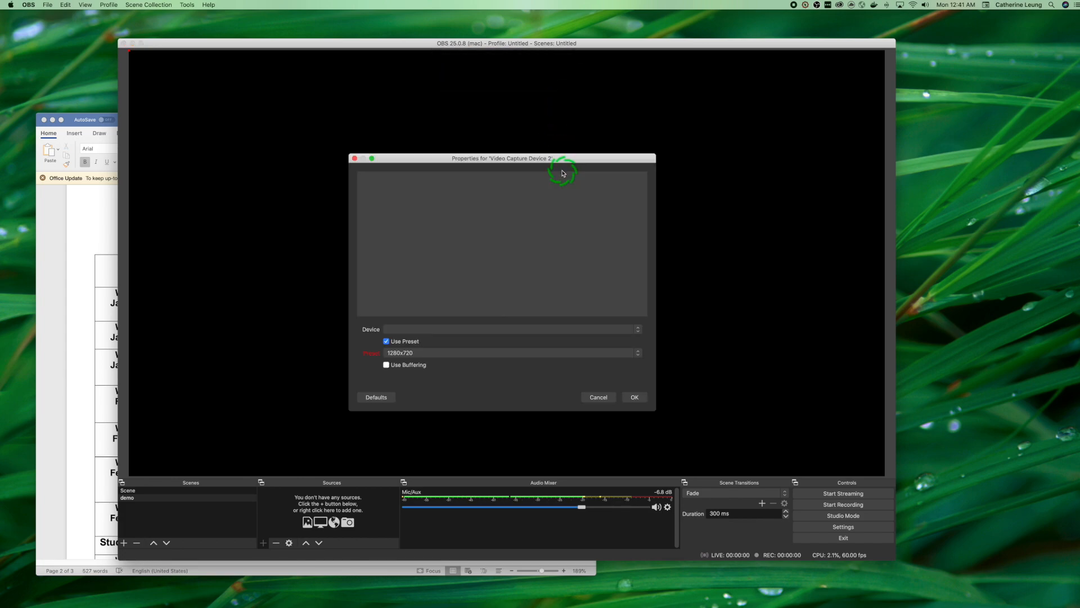
pyautogui.click(409, 329)
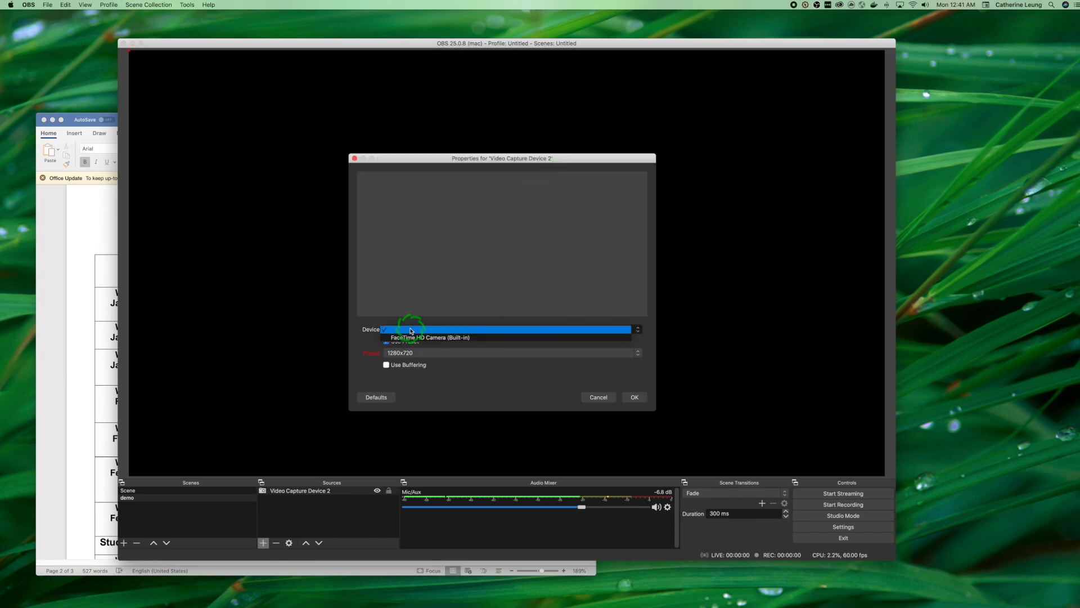
pyautogui.click(443, 338)
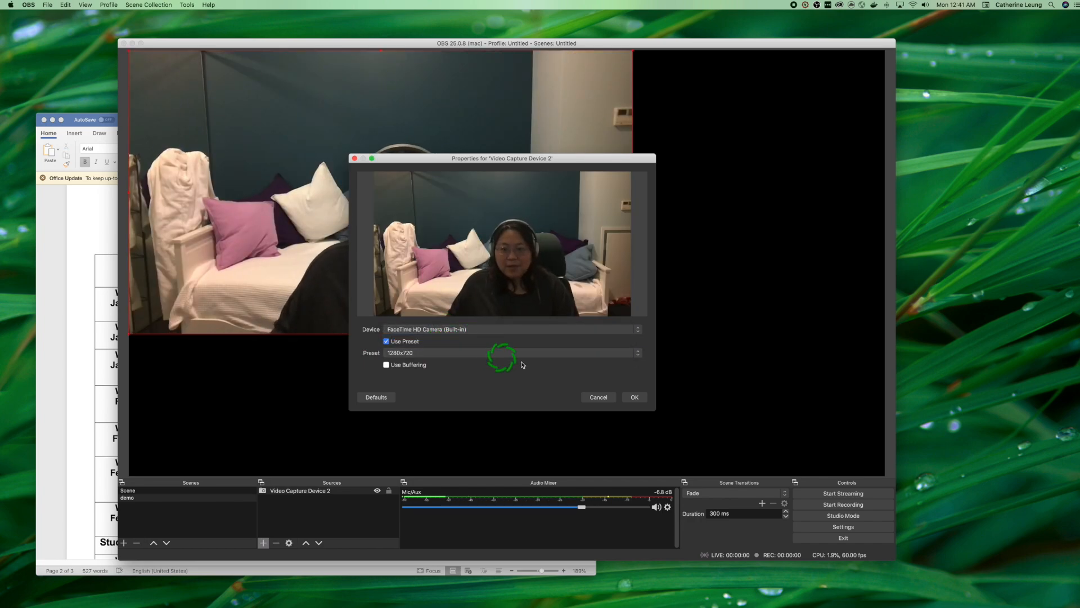
pyautogui.click(634, 397)
# Step: Shrink the camera feed to about 30% of the canvas width and place it in the canvas's lower-right corner
pyautogui.click(622, 318)
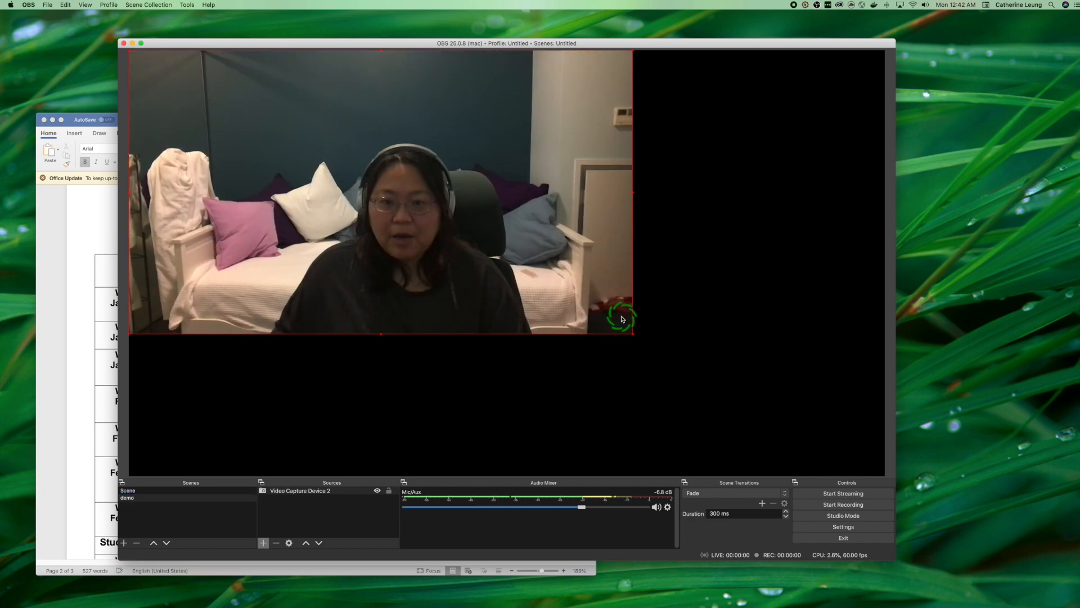
pyautogui.moveTo(633, 335); pyautogui.dragTo(309, 176)
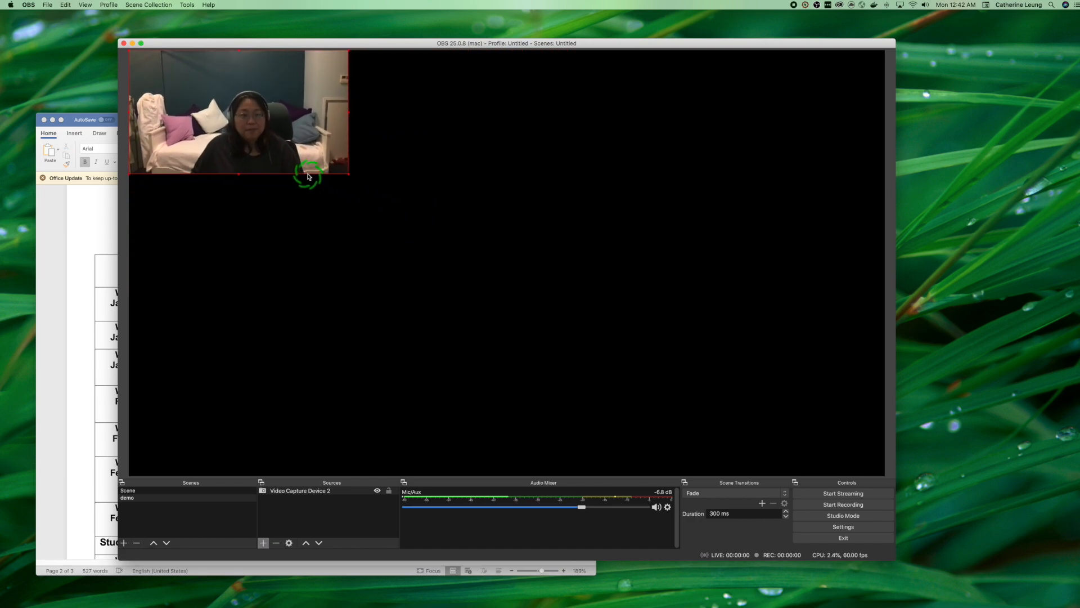
pyautogui.moveTo(239, 38); pyautogui.dragTo(786, 379)
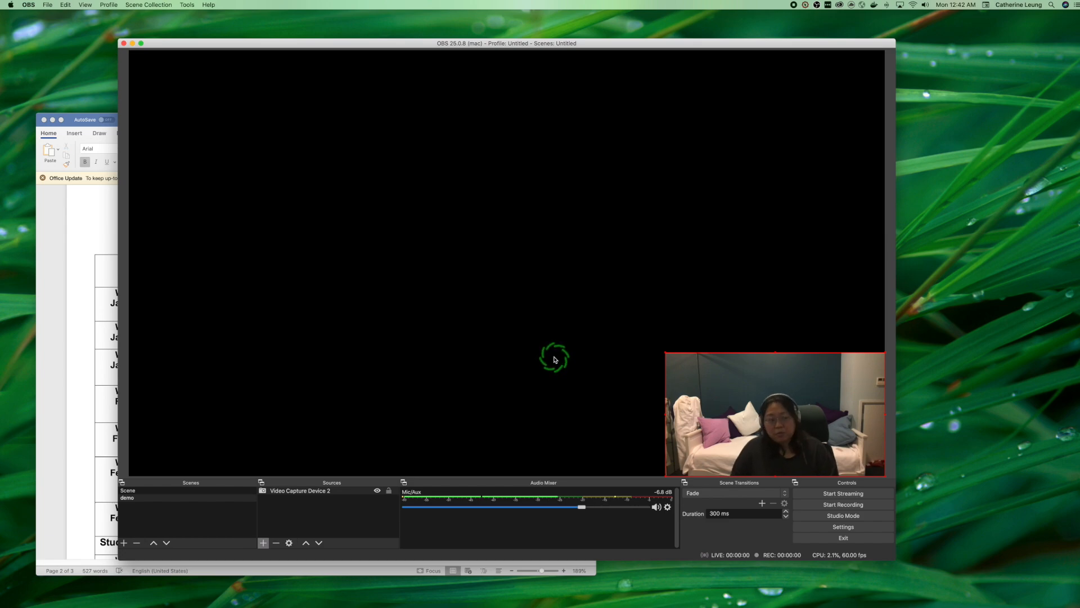
# Step: Add a new Window Capture source to the demo scene, capturing the Microsoft Word window btp600-addenda-w21
pyautogui.click(60, 255)
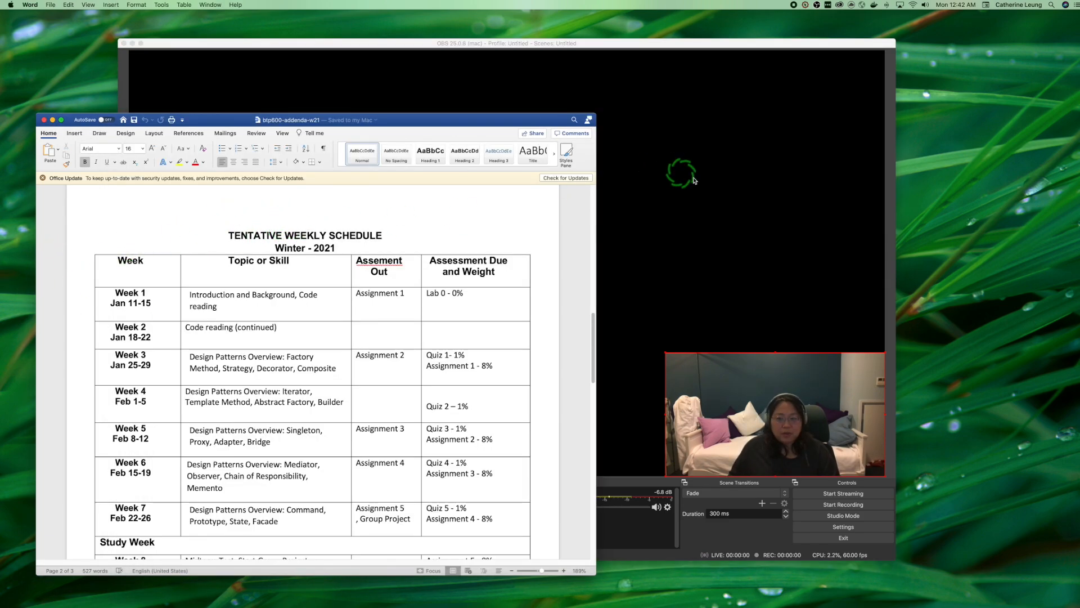
pyautogui.click(701, 181)
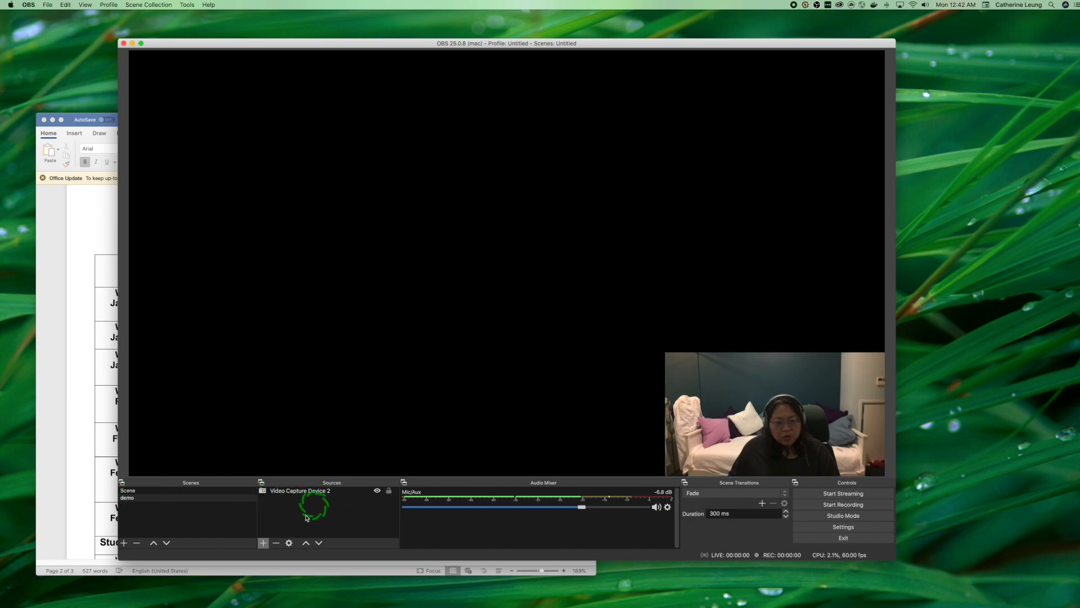
pyautogui.click(264, 544)
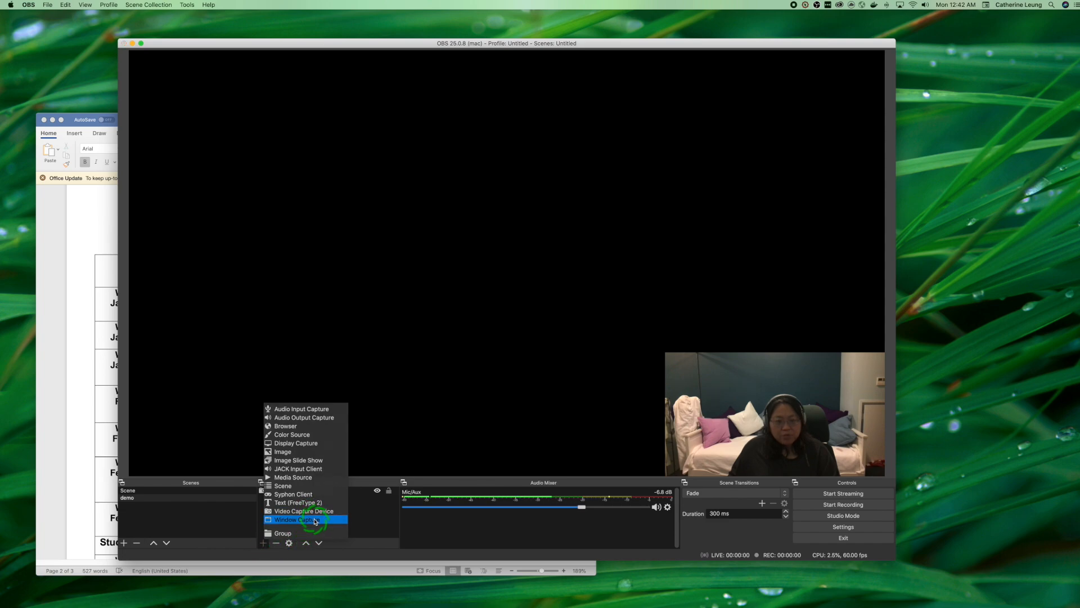
pyautogui.click(315, 521)
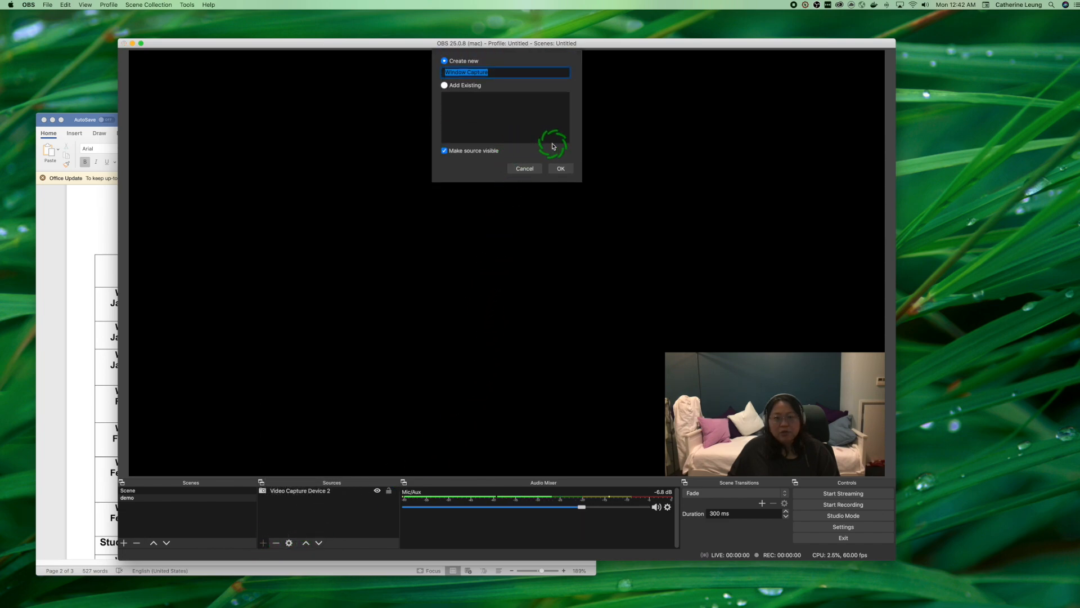
pyautogui.click(567, 172)
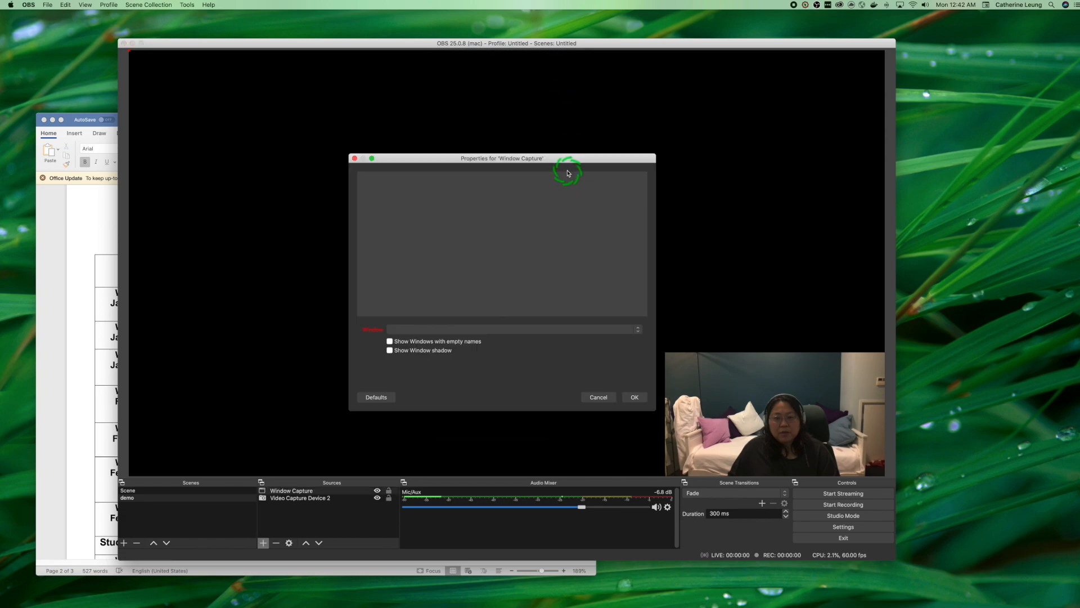
pyautogui.click(475, 330)
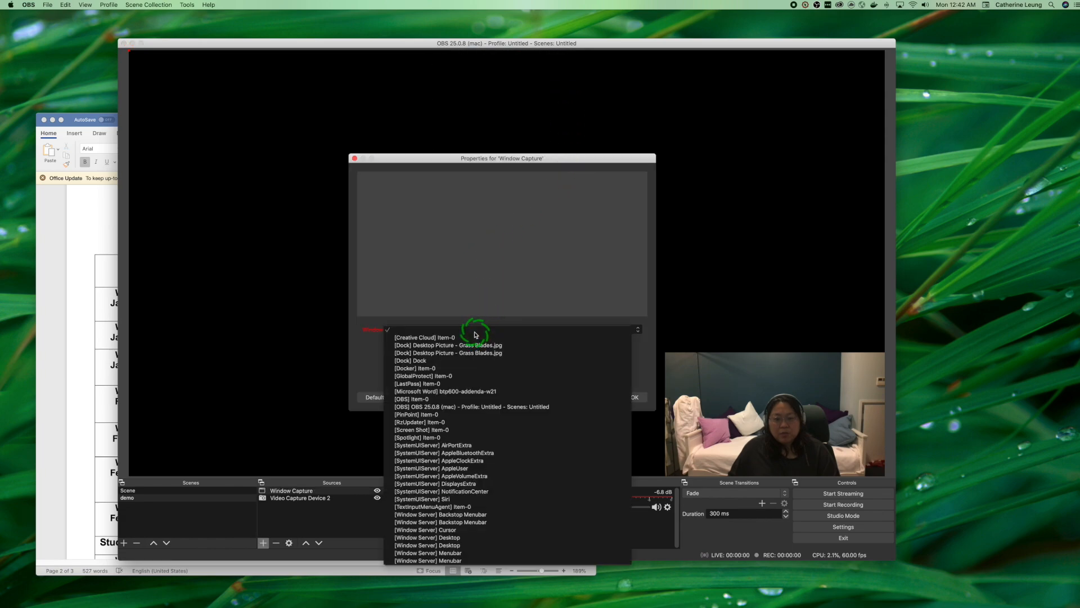
pyautogui.click(485, 393)
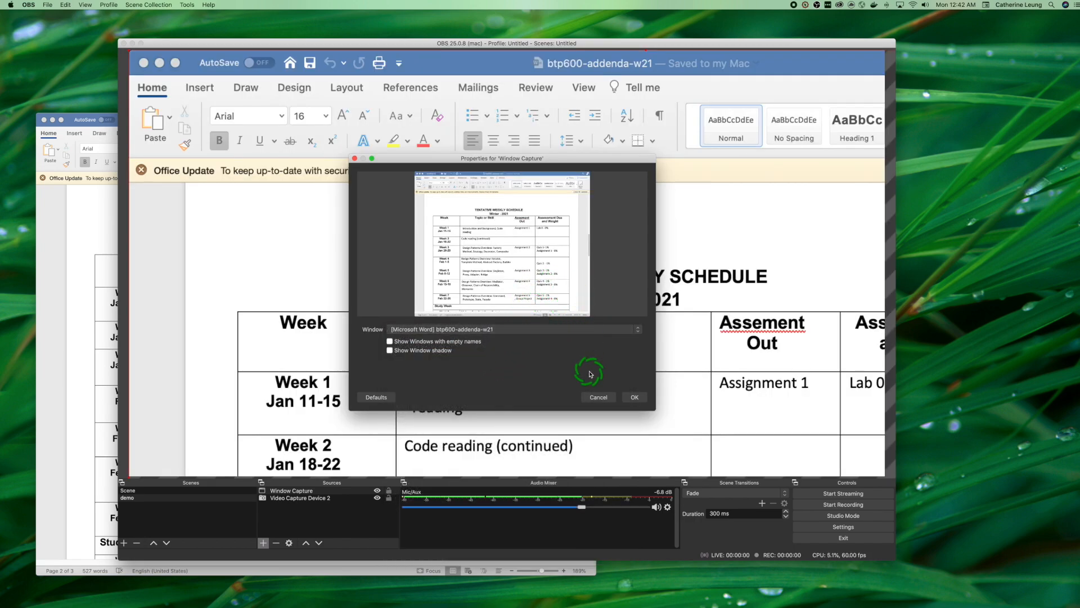
pyautogui.click(634, 397)
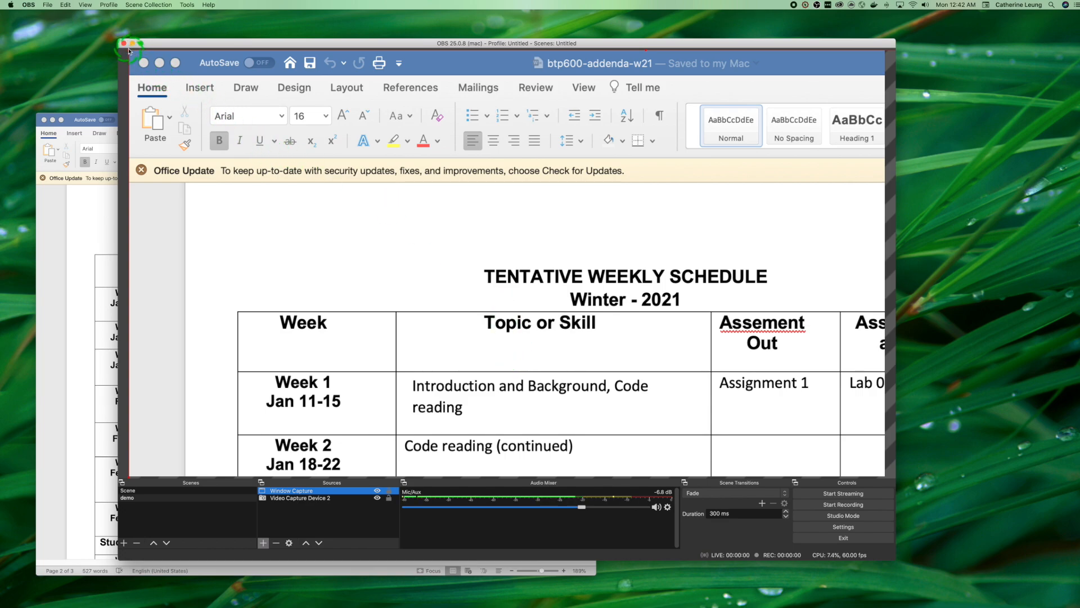
# Step: Scale the Word window capture down to about 90% of the canvas width and align it with the canvas's upper-left corner
pyautogui.moveTo(129, 54); pyautogui.dragTo(377, 202)
pyautogui.moveTo(631, 215); pyautogui.dragTo(455, 117)
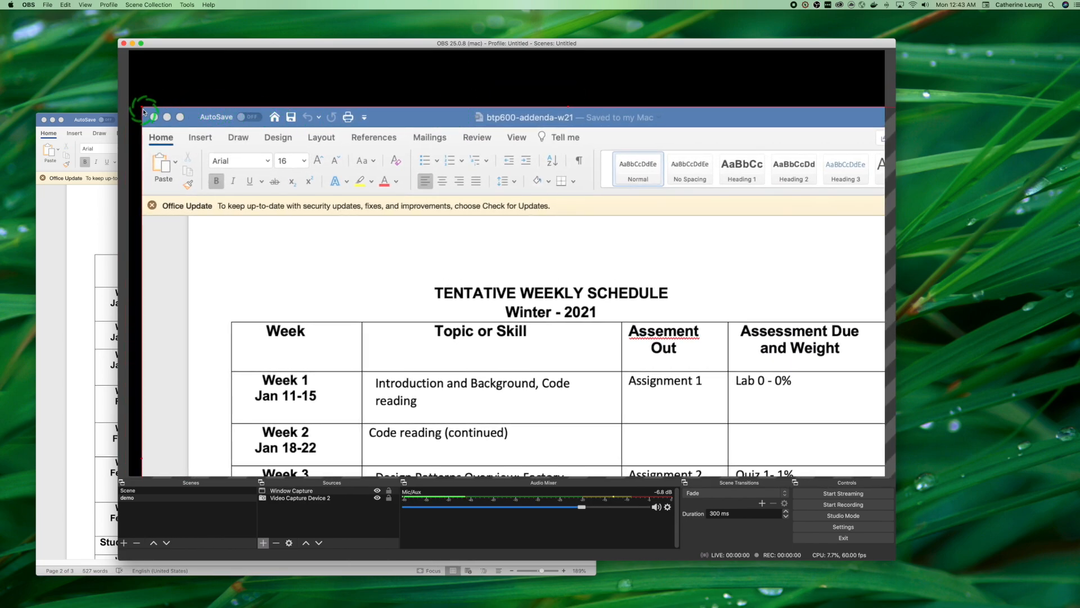
pyautogui.moveTo(142, 107); pyautogui.dragTo(438, 245)
pyautogui.moveTo(545, 257); pyautogui.dragTo(363, 58)
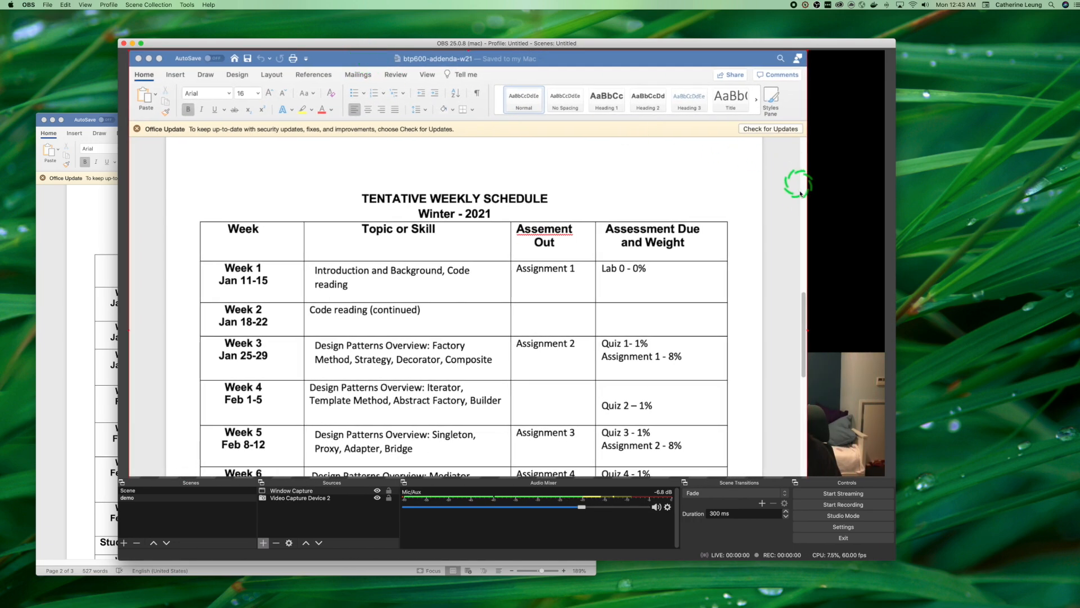
pyautogui.moveTo(808, 220)
pyautogui.mouseDown()
pyautogui.moveTo(849, 222)
pyautogui.moveTo(804, 218)
pyautogui.mouseUp()
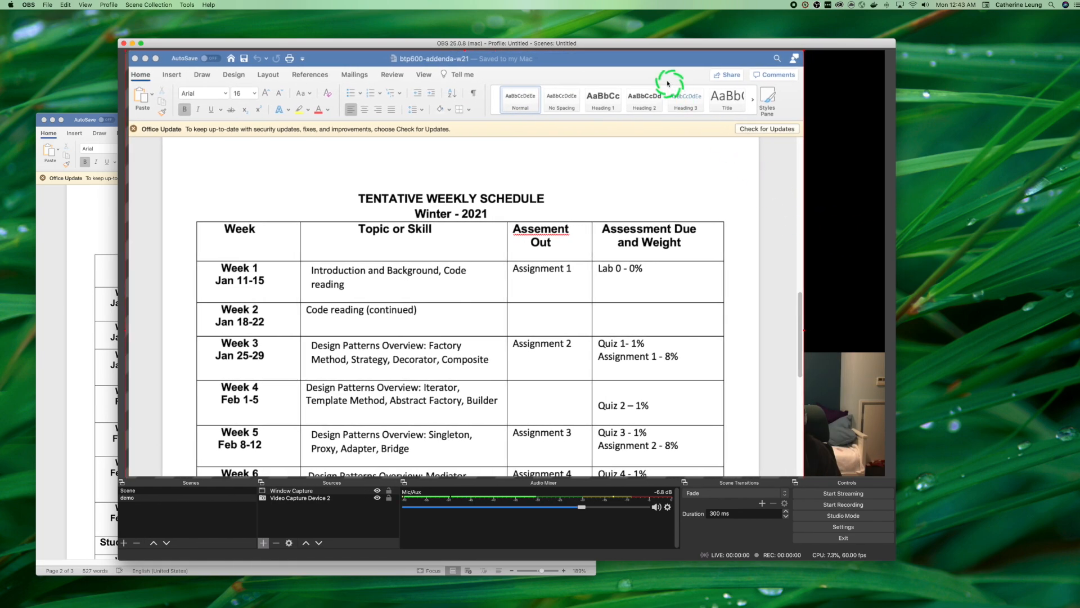
pyautogui.moveTo(646, 63); pyautogui.dragTo(652, 64)
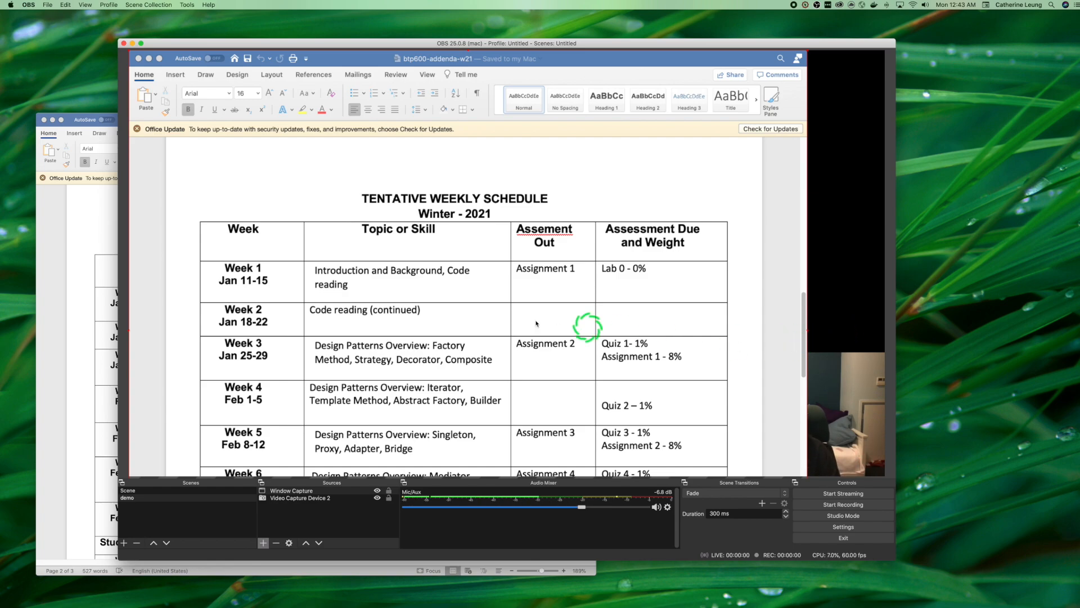
# Step: Switch to Word, scroll the schedule to Weeks 9–14, and move its window off this display and back to check the live capture
pyautogui.click(65, 270)
pyautogui.moveTo(593, 318); pyautogui.dragTo(498, 278)
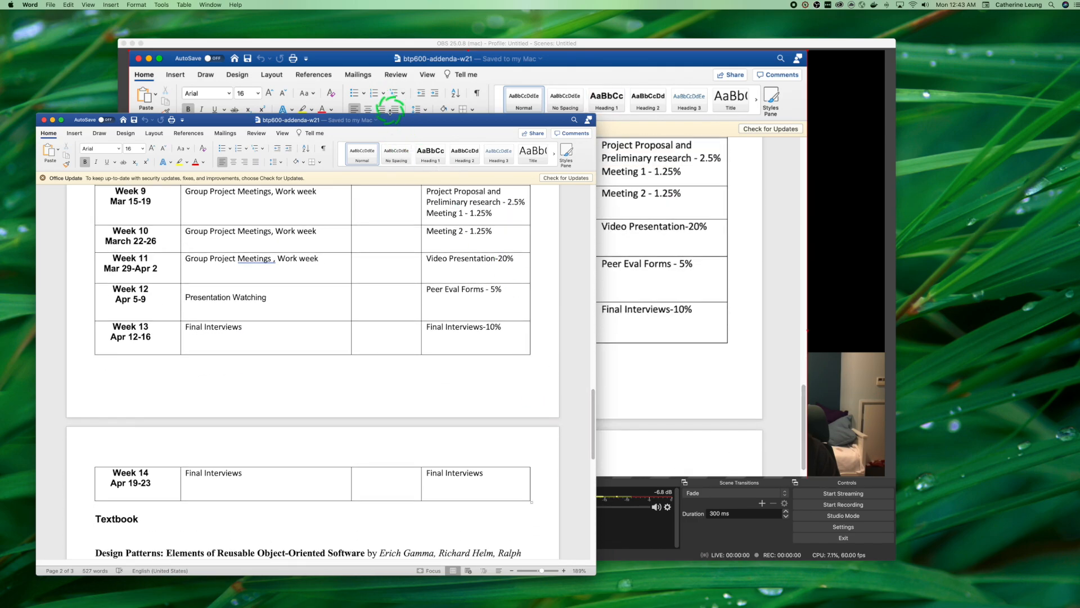
pyautogui.moveTo(389, 123); pyautogui.dragTo(1079, 125)
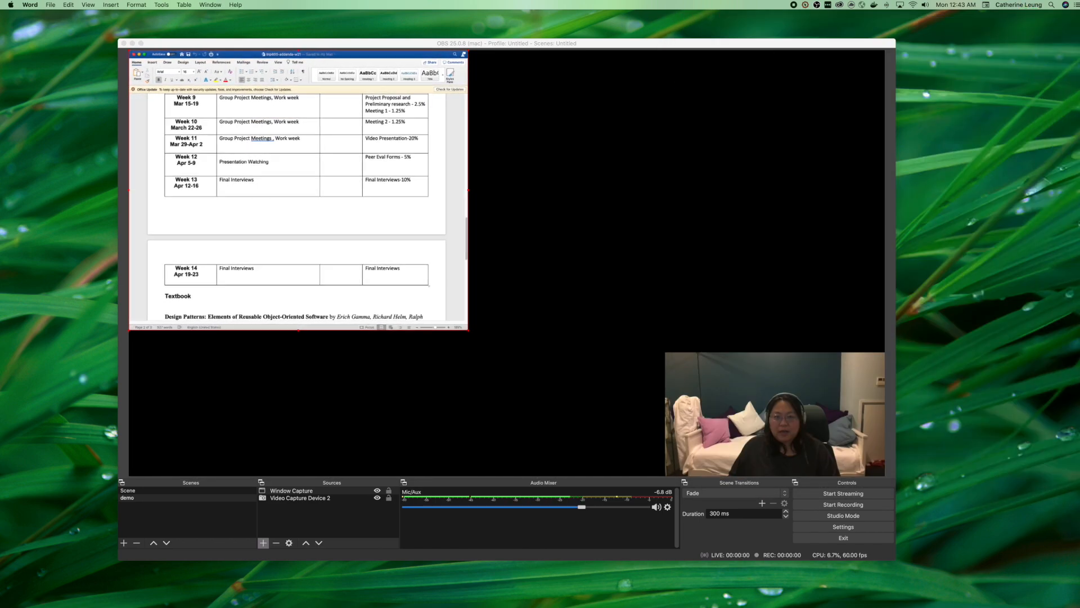
pyautogui.click(394, 203)
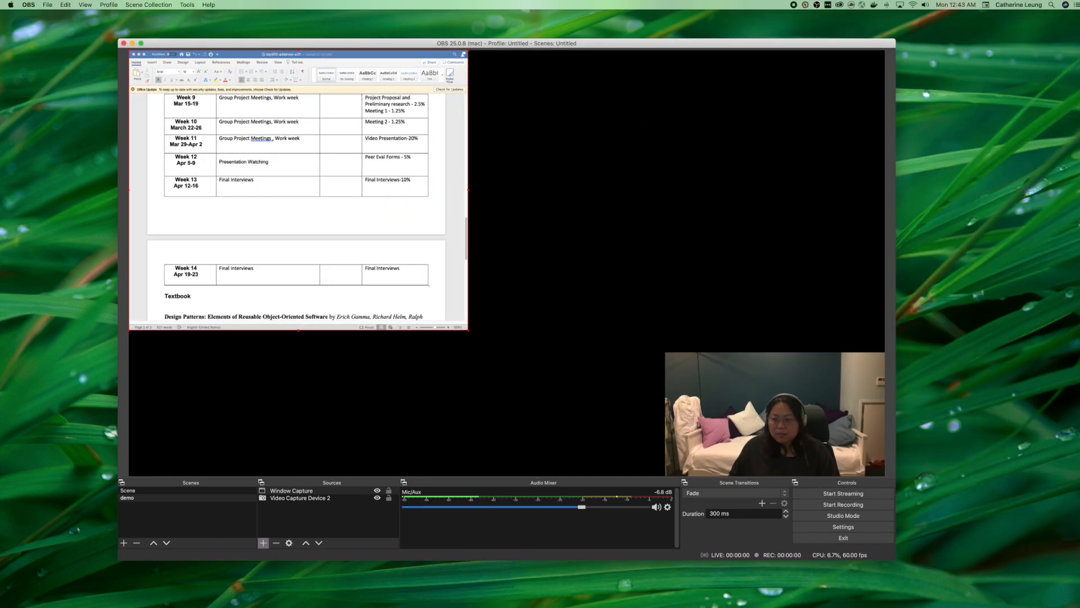
pyautogui.moveTo(1079, 125); pyautogui.dragTo(391, 122)
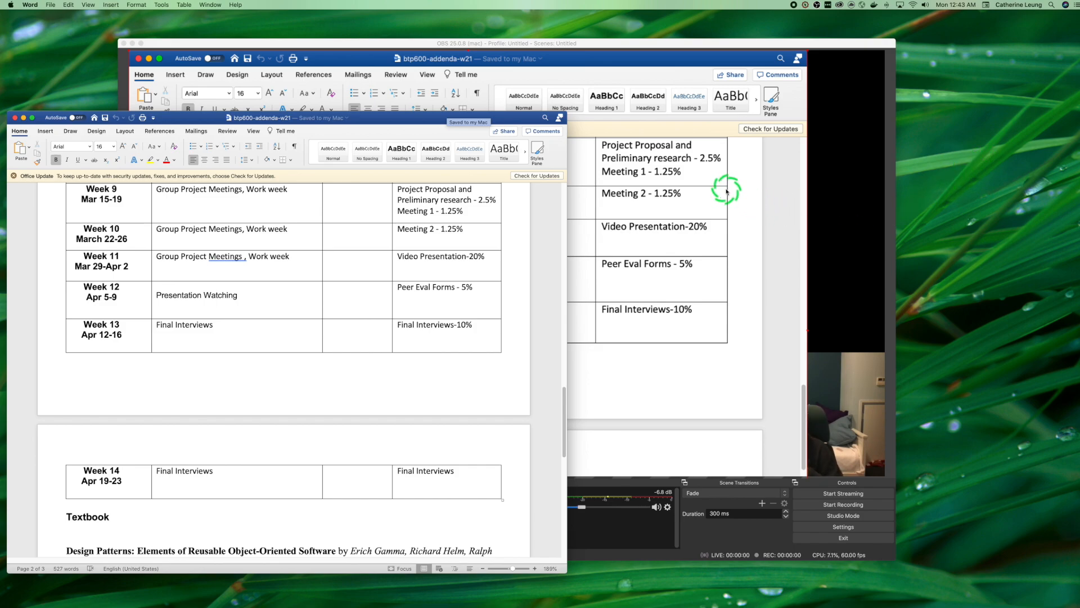
# Step: Return to OBS and resize the Word window capture from its upper-right corner
pyautogui.click(787, 241)
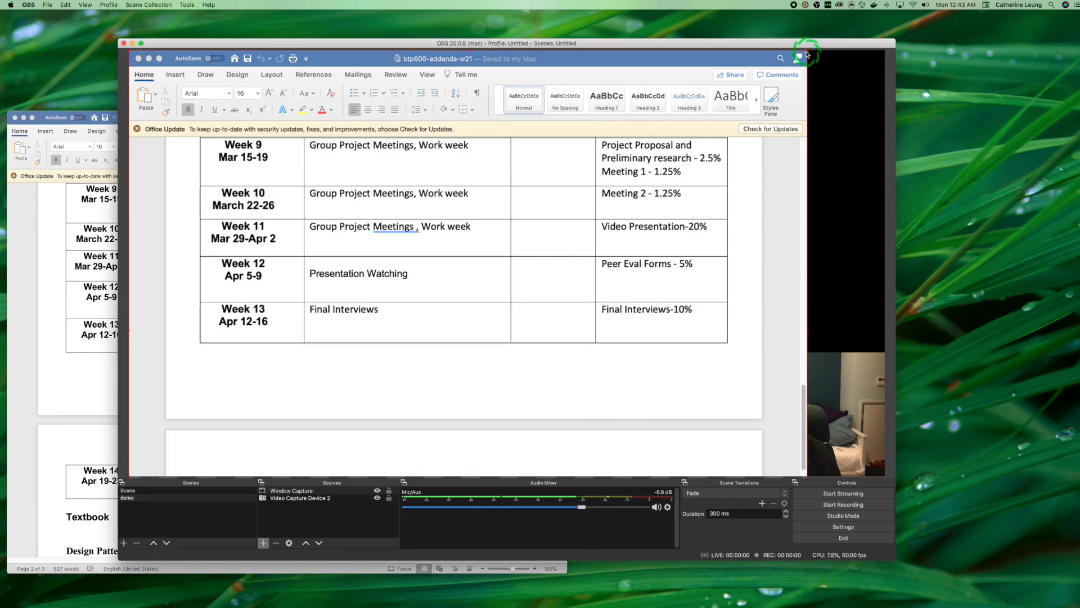
pyautogui.moveTo(807, 53)
pyautogui.mouseDown()
pyautogui.moveTo(786, 62)
pyautogui.moveTo(801, 50)
pyautogui.mouseUp()
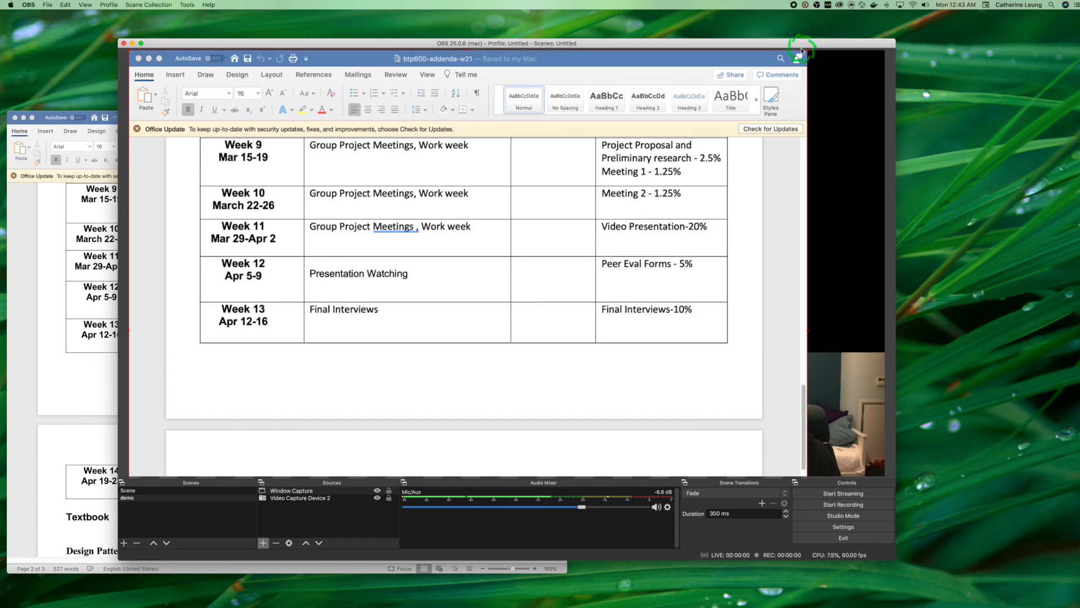